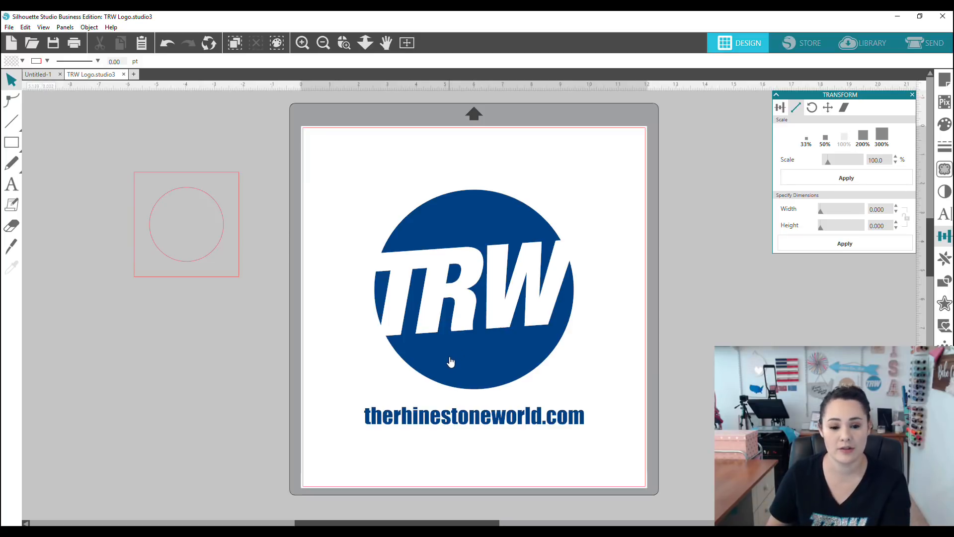
- Move the TRW logo off the page and place the square and circle outlines together on the page
left_click_drag(450, 362, 814, 336)
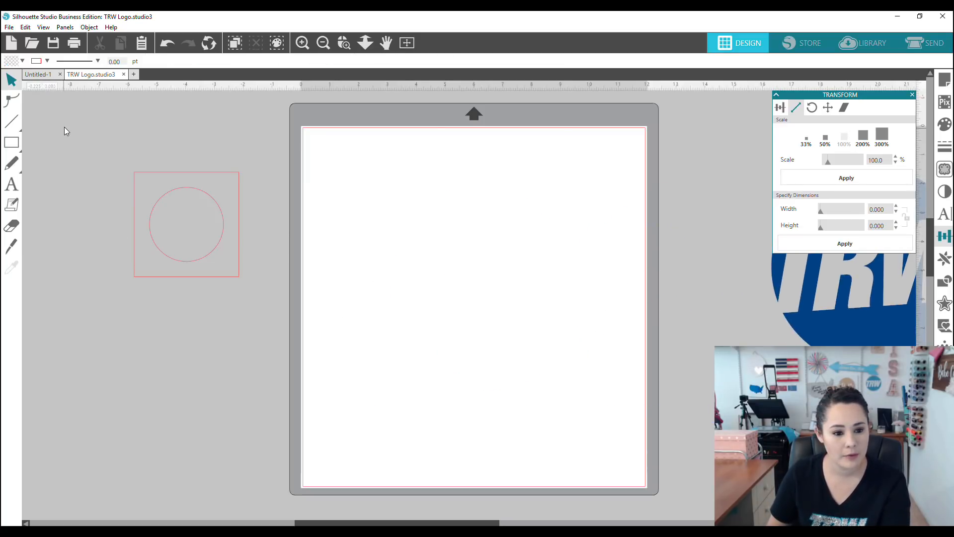
left_click_drag(65, 128, 262, 308)
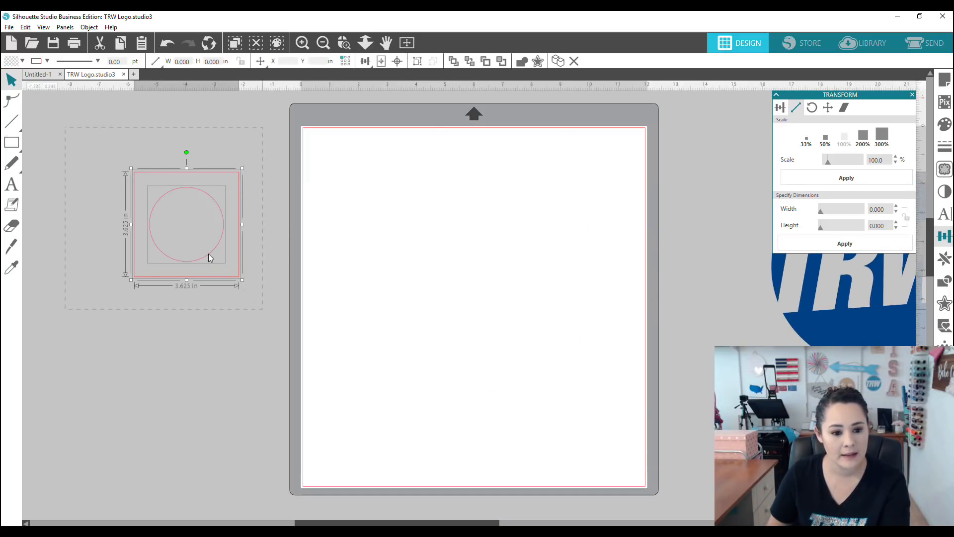
mouse_move(206, 254)
left_mouse_down()
mouse_move(306, 279)
mouse_move(517, 288)
mouse_move(488, 283)
left_mouse_up()
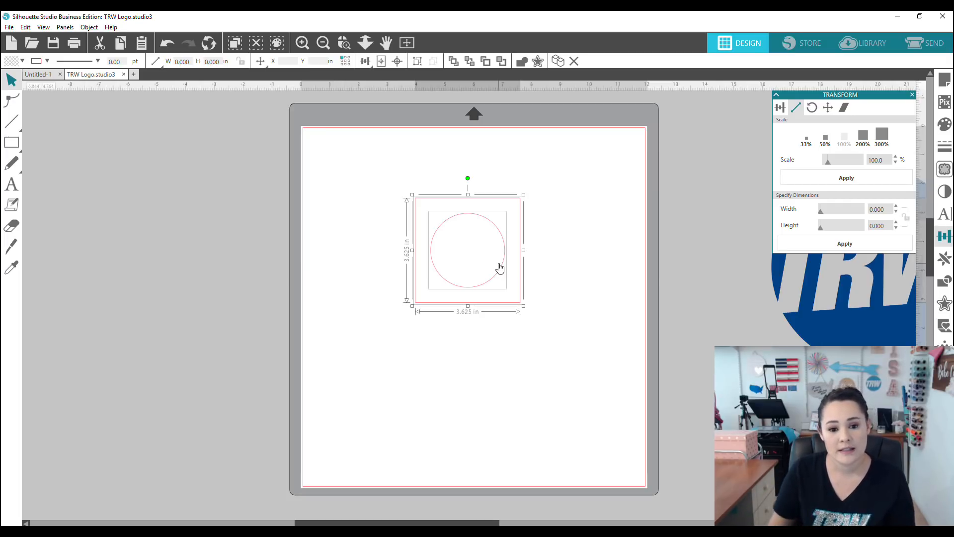
left_click(521, 163)
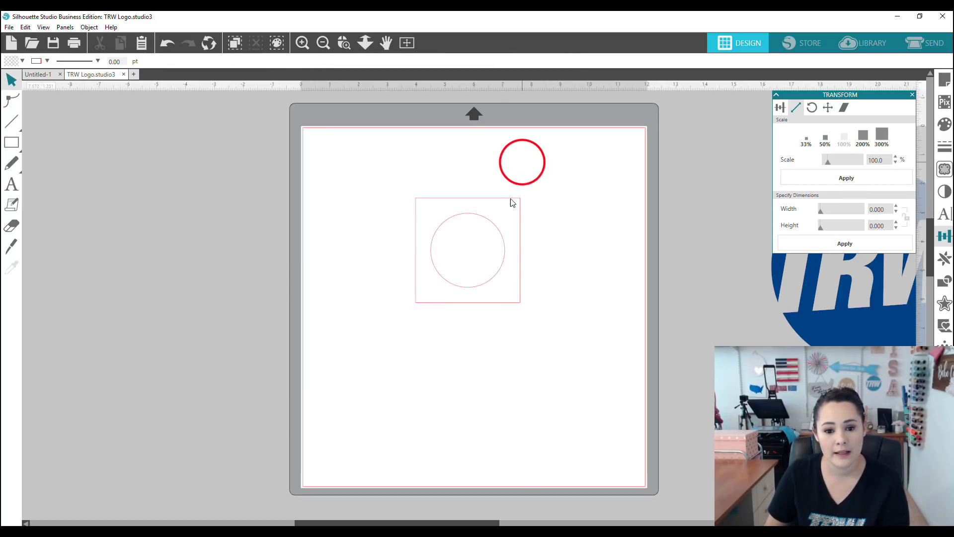
- Fill the outer square with blue
left_click(511, 199)
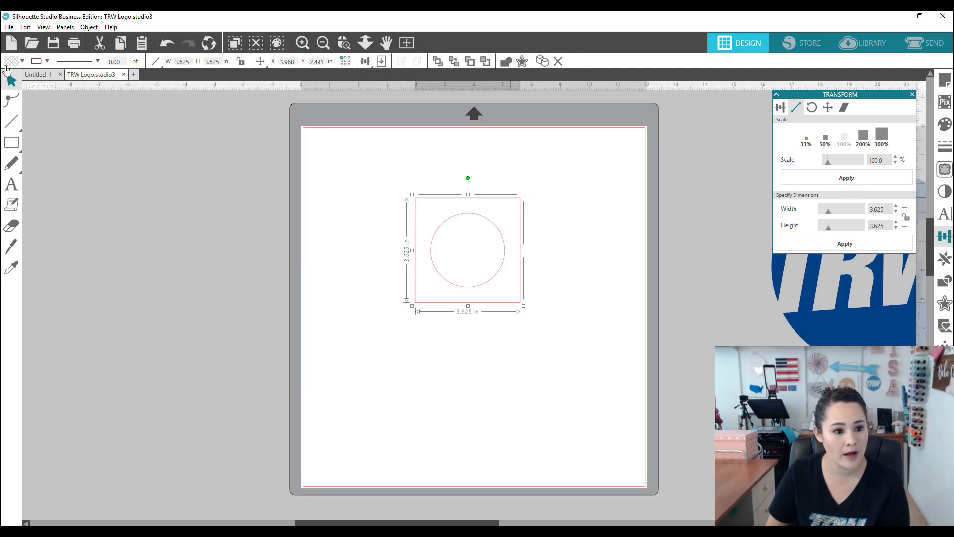
left_click(21, 61)
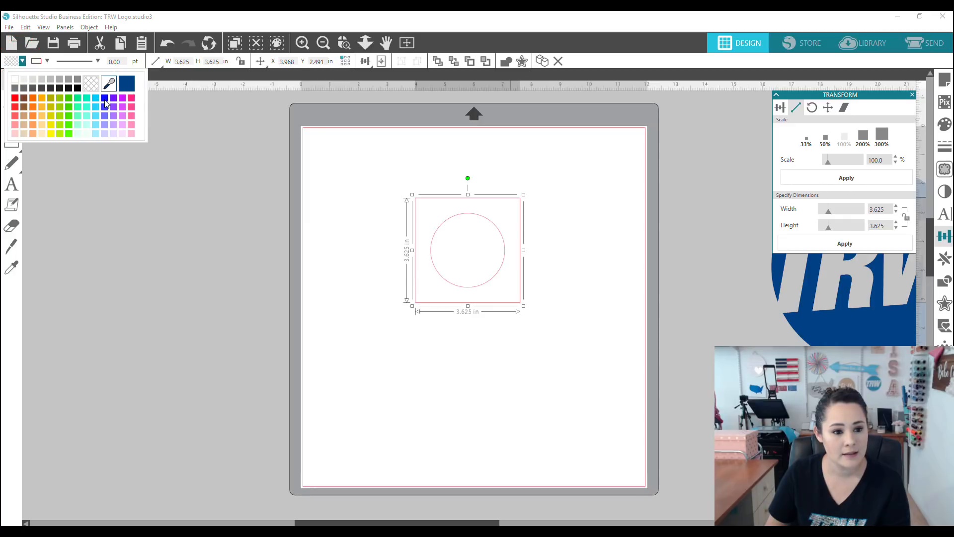
left_click(105, 97)
left_click(359, 347)
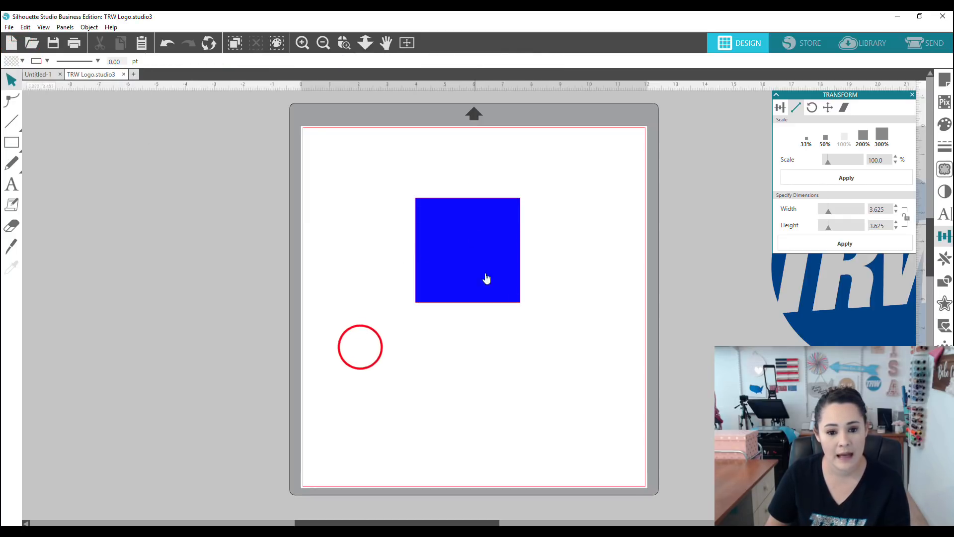
- Send the blue square to the back and fill the inner circle with light blue
left_click(519, 301)
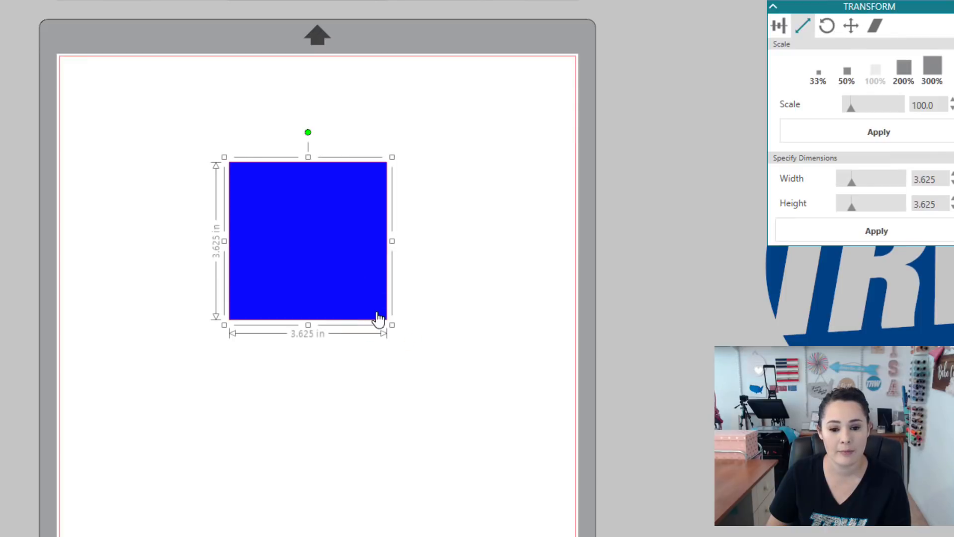
right_click(518, 301)
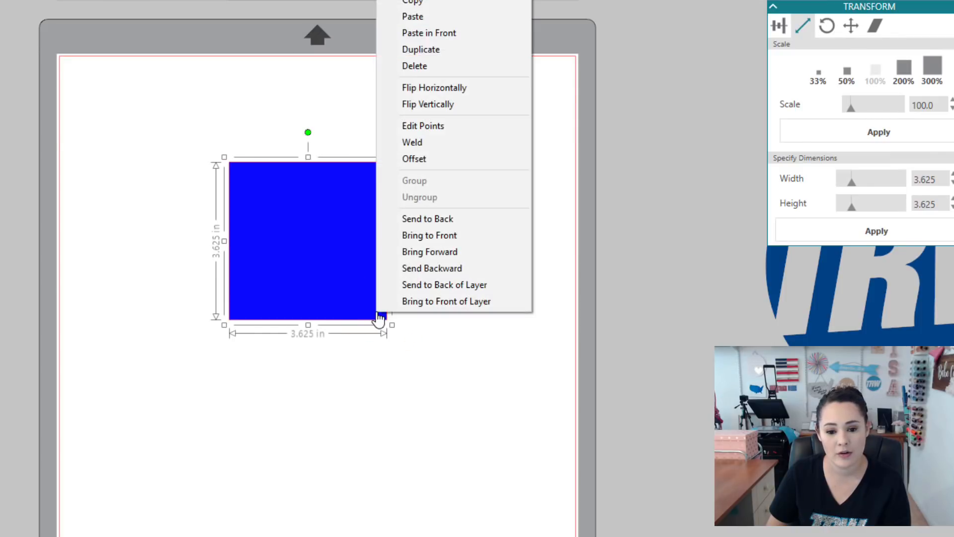
left_click(411, 219)
left_click(493, 216)
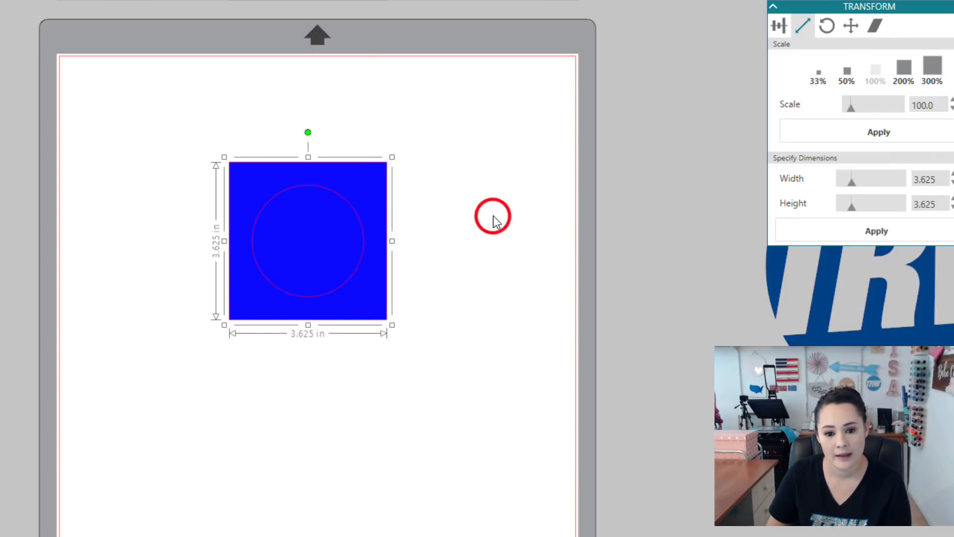
left_click(306, 187)
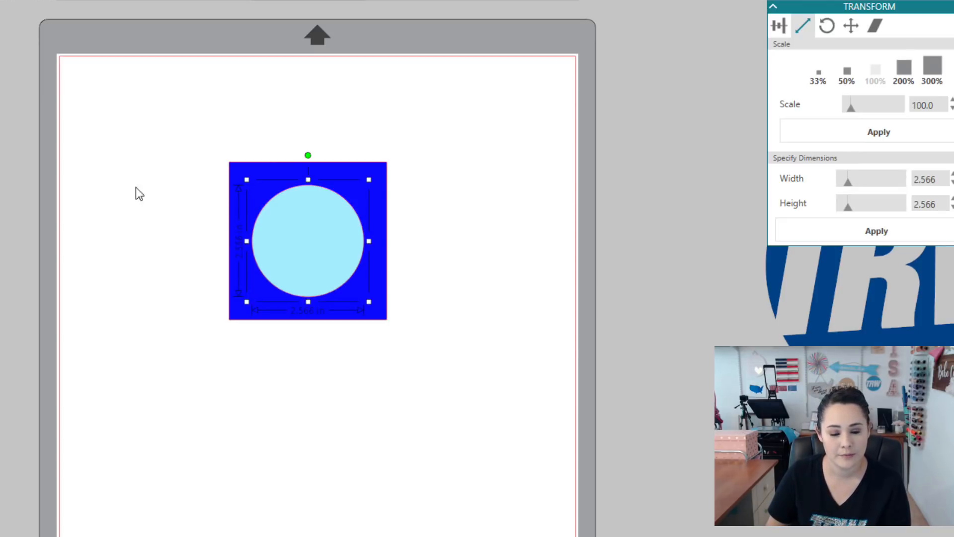
left_click(228, 100)
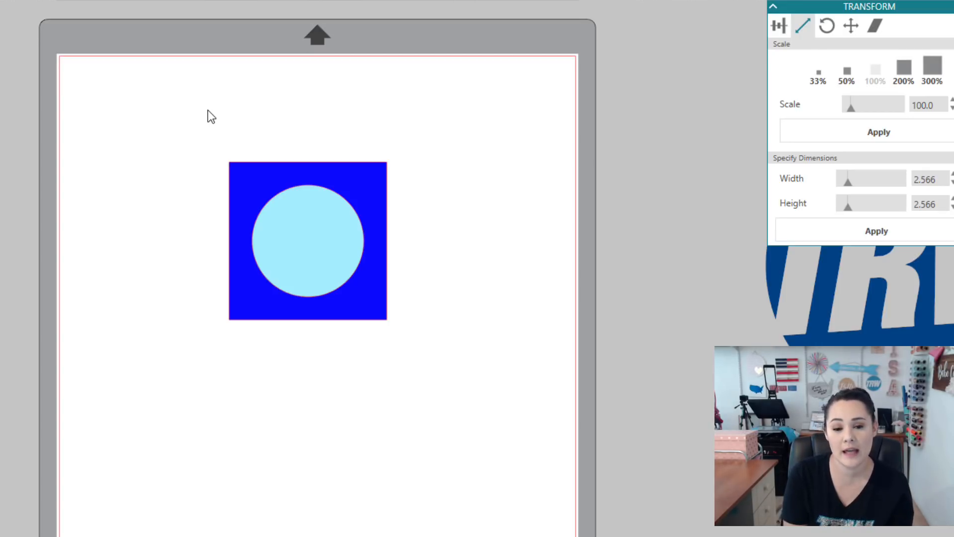
- Group the blue square with the light blue circle and move the group slightly down the page
left_click_drag(187, 109, 339, 350)
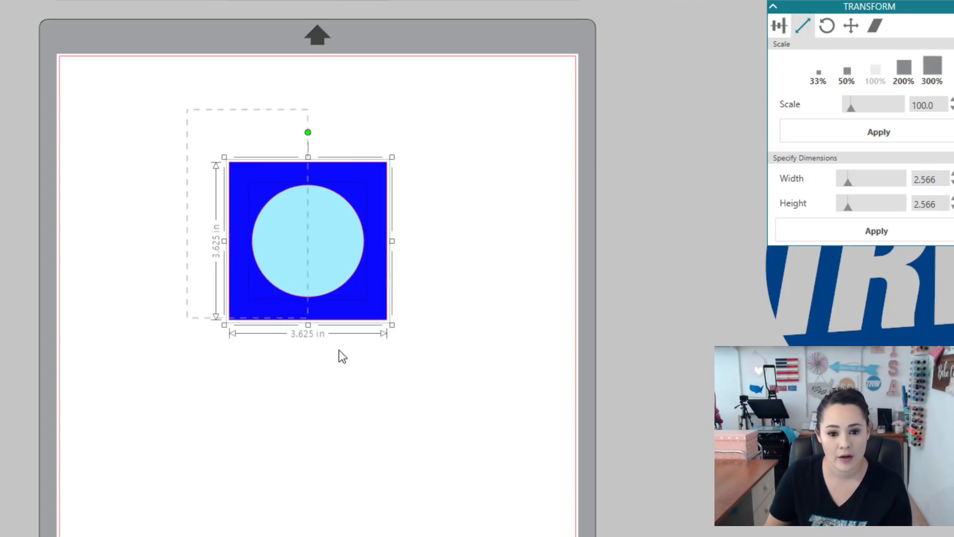
right_click(320, 259)
left_click(362, 498)
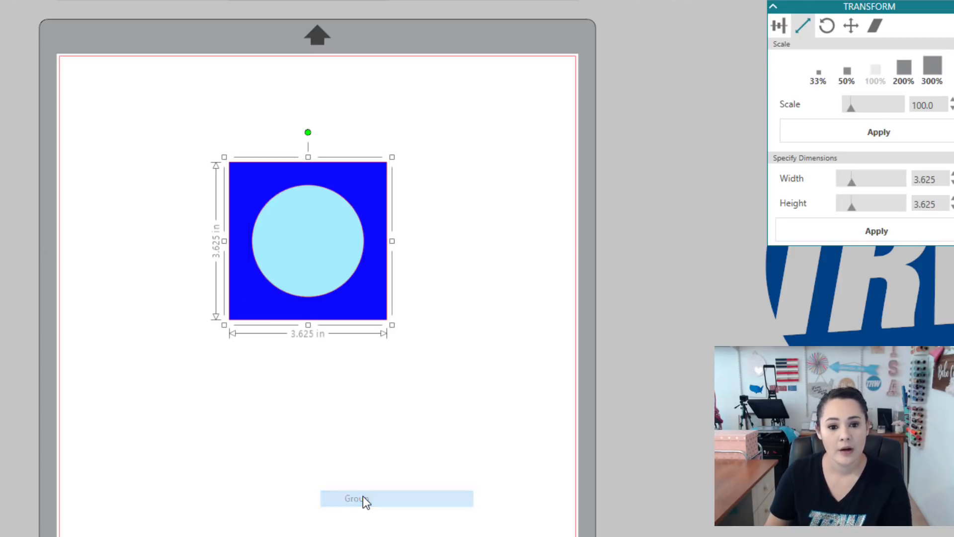
mouse_move(316, 231)
left_mouse_down()
mouse_move(271, 284)
mouse_move(315, 246)
left_mouse_up()
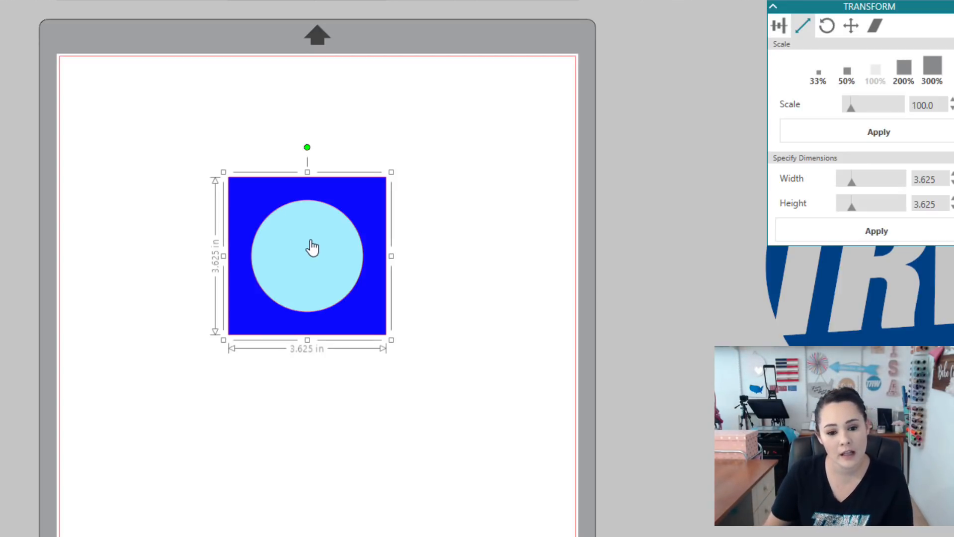
- Ungroup the square and circle and deselect them
right_click(312, 243)
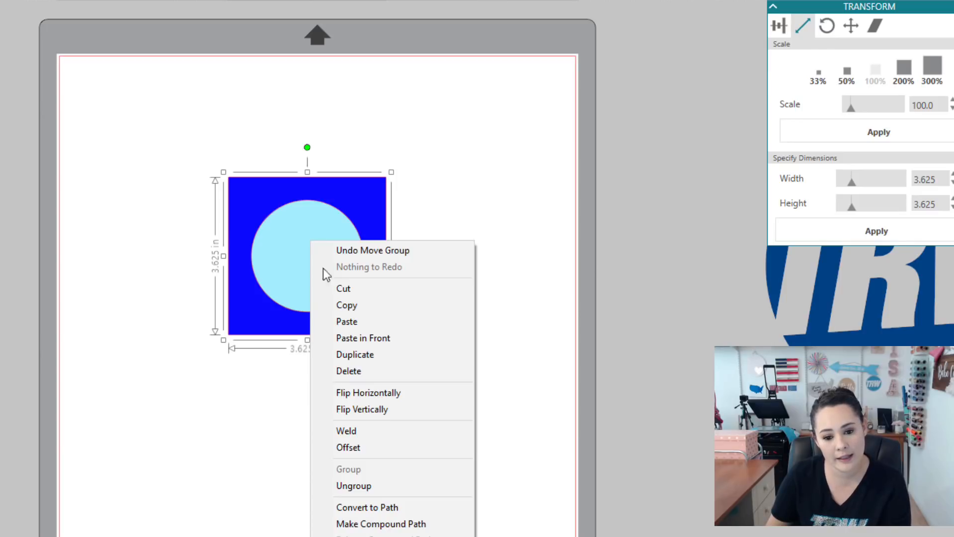
left_click(358, 486)
left_click(465, 514)
- Move the light blue circle on its own down off the square's centre, and undo the move
left_click(297, 269)
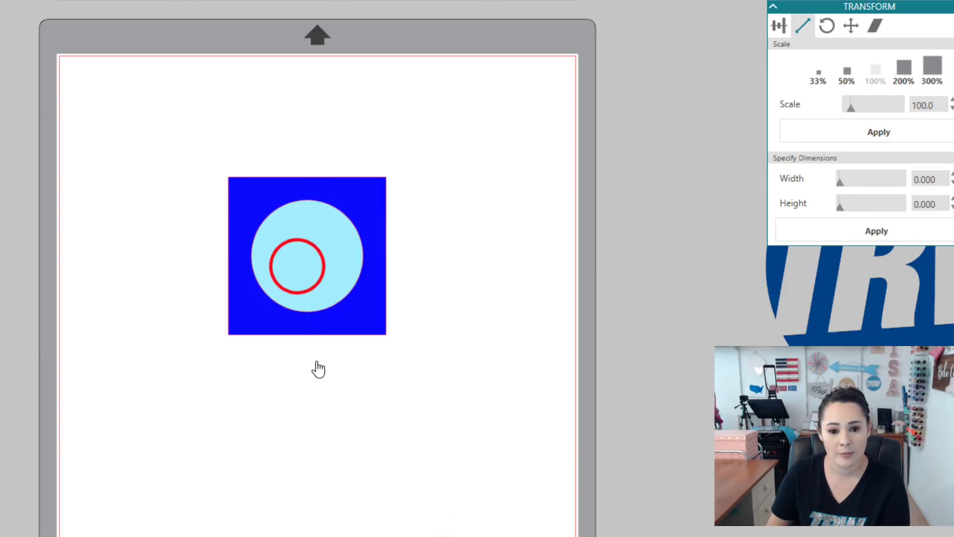
left_click_drag(308, 302, 247, 345)
key("ctrl+z")
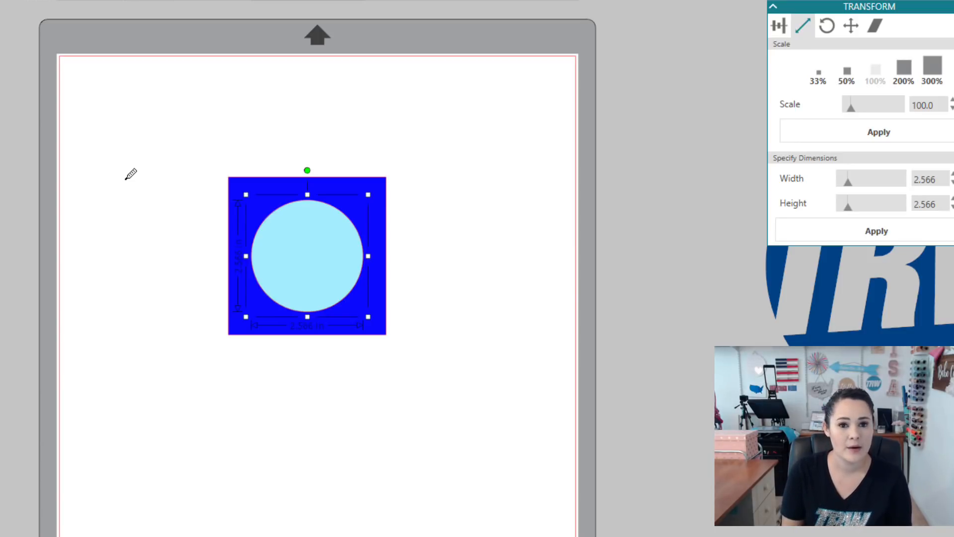
left_click(262, 109)
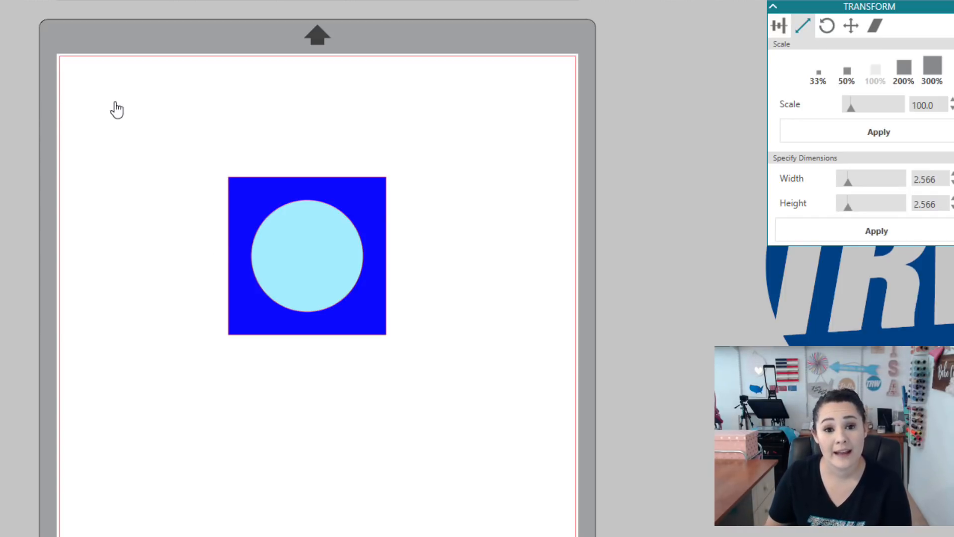
- Make a compound path from the blue square and the light blue circle
left_click_drag(142, 104, 313, 377)
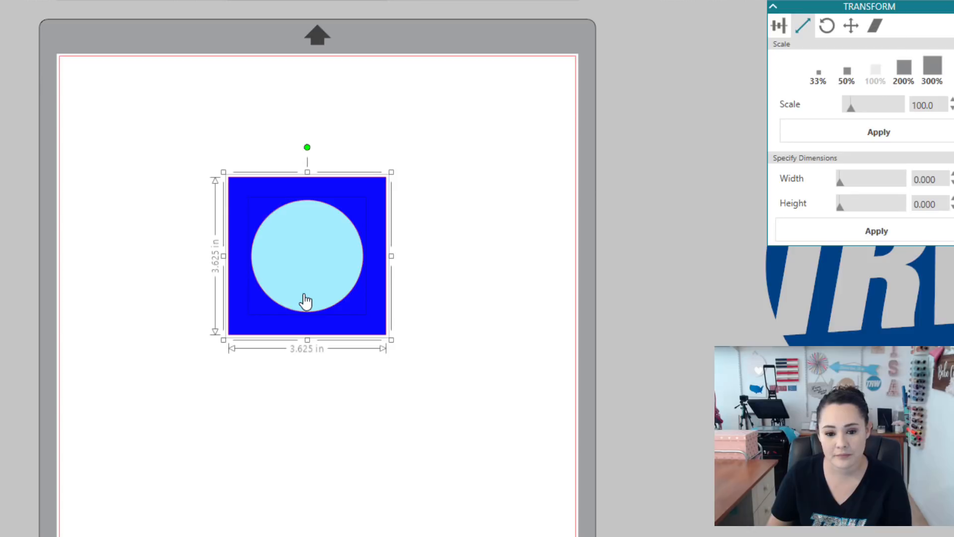
right_click(305, 301)
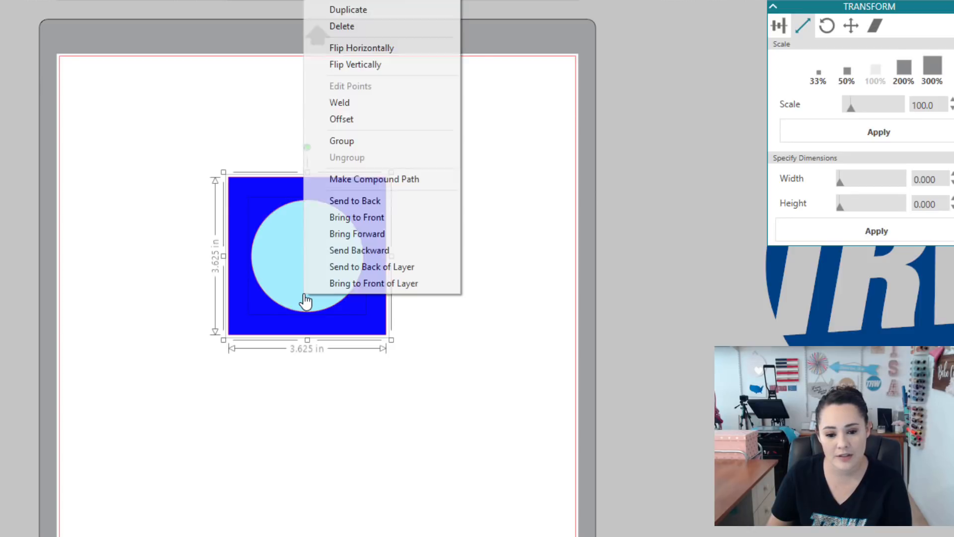
left_click(359, 178)
left_click(464, 185)
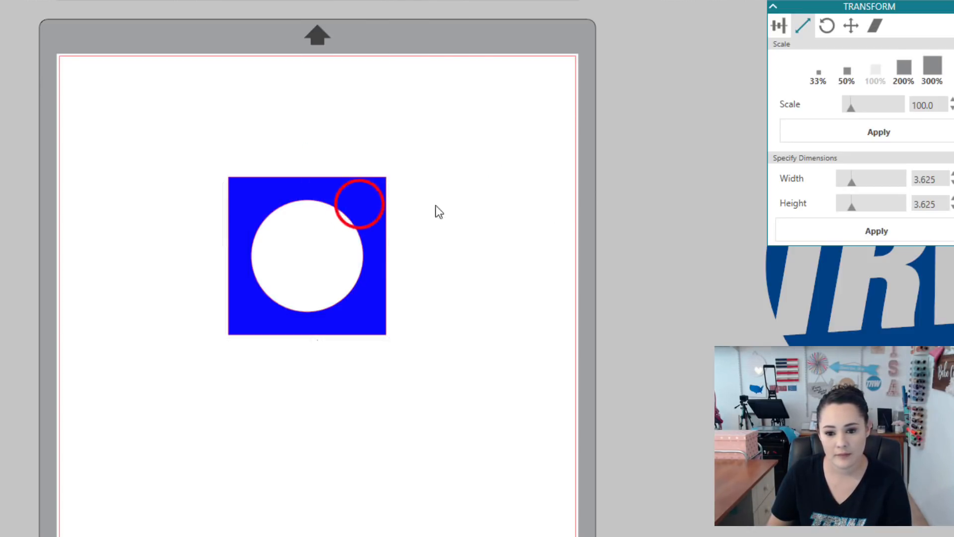
left_click_drag(362, 211, 315, 208)
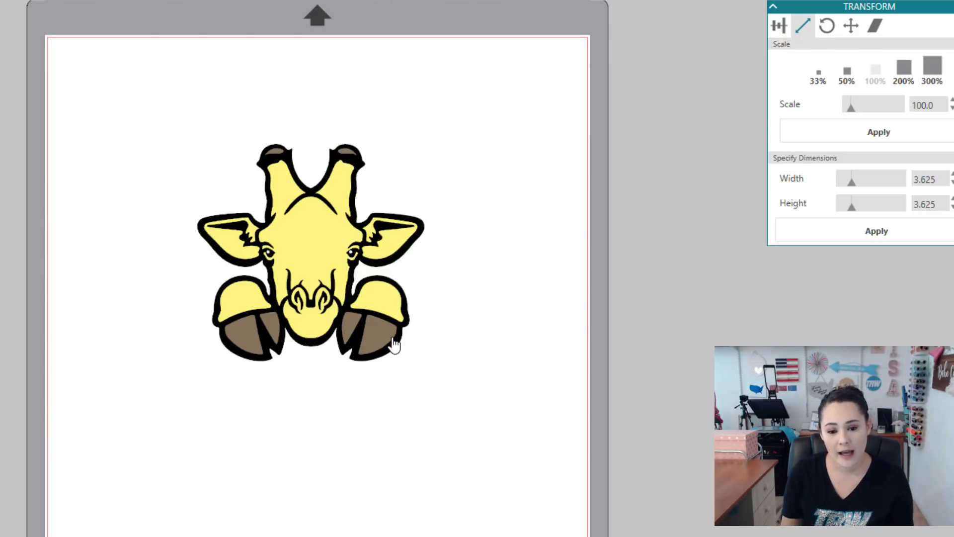
- Ungroup the giraffe design into its separate colour layers and deselect them
left_click(326, 298)
right_click(325, 298)
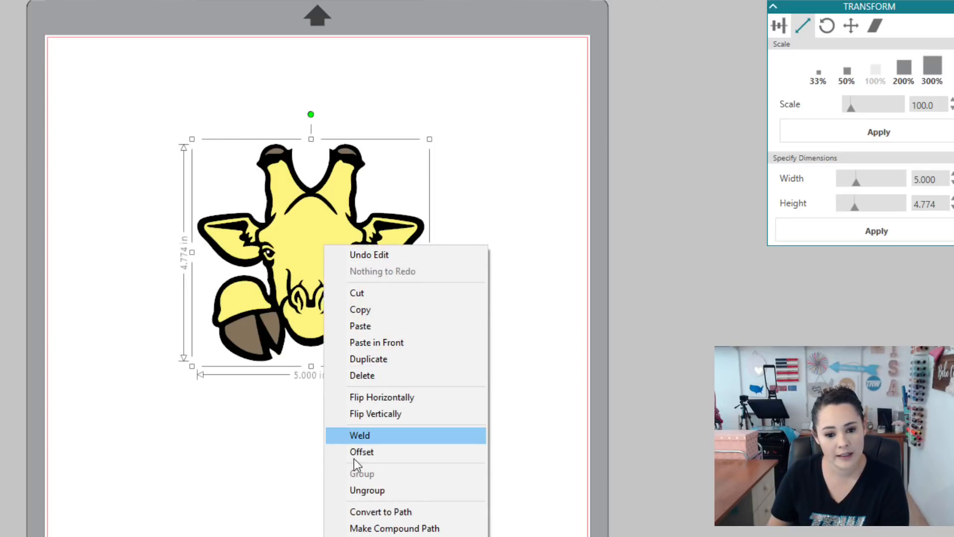
left_click(356, 491)
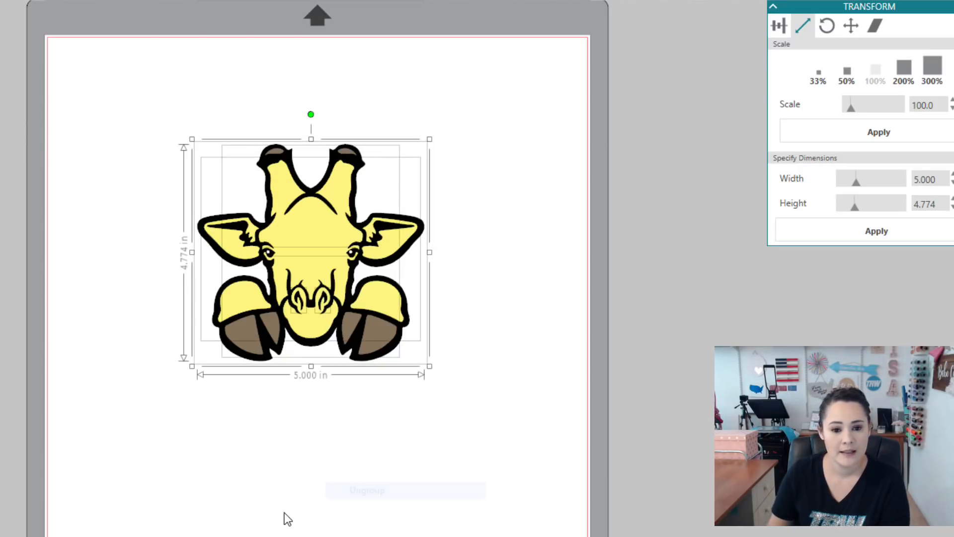
left_click(277, 505)
- Pull the yellow layer and the brown pieces off the giraffe's black base in turn, undoing each move
left_click_drag(304, 226, 55, 225)
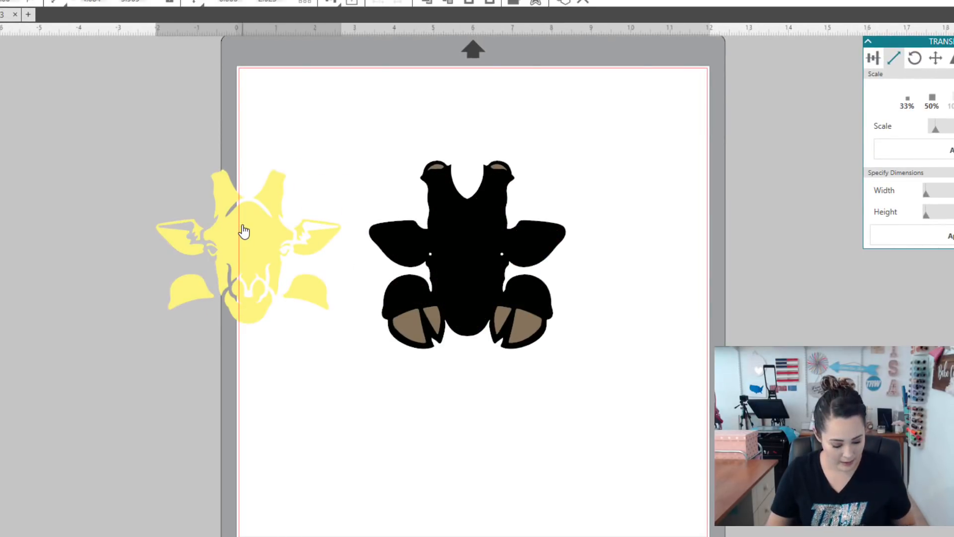
key("Escape")
left_click_drag(364, 181, 381, 174)
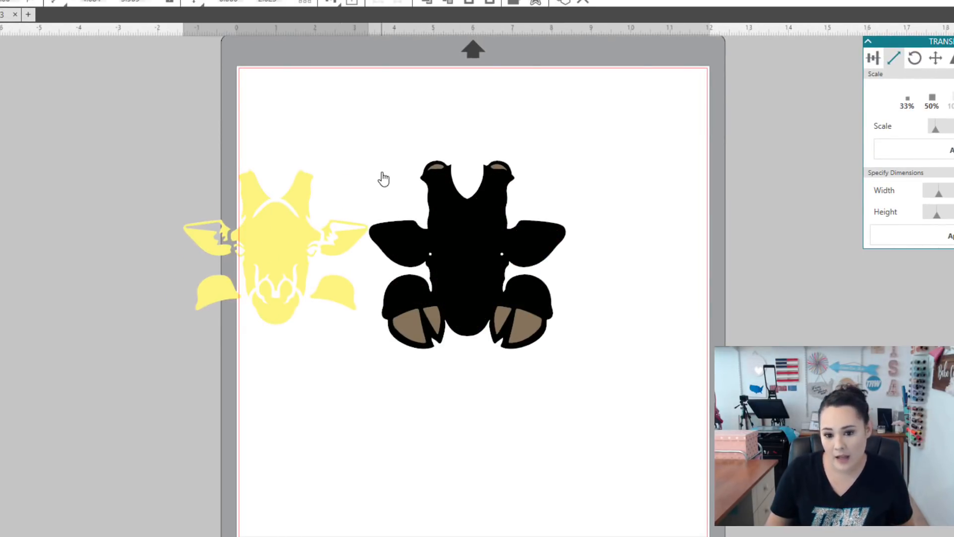
key("ctrl+z")
left_click(454, 421)
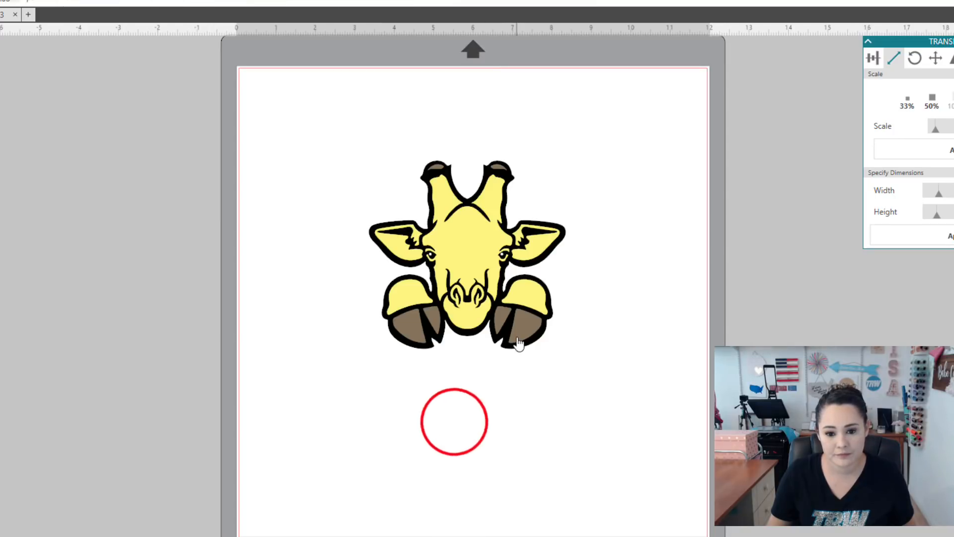
left_click_drag(517, 334, 514, 411)
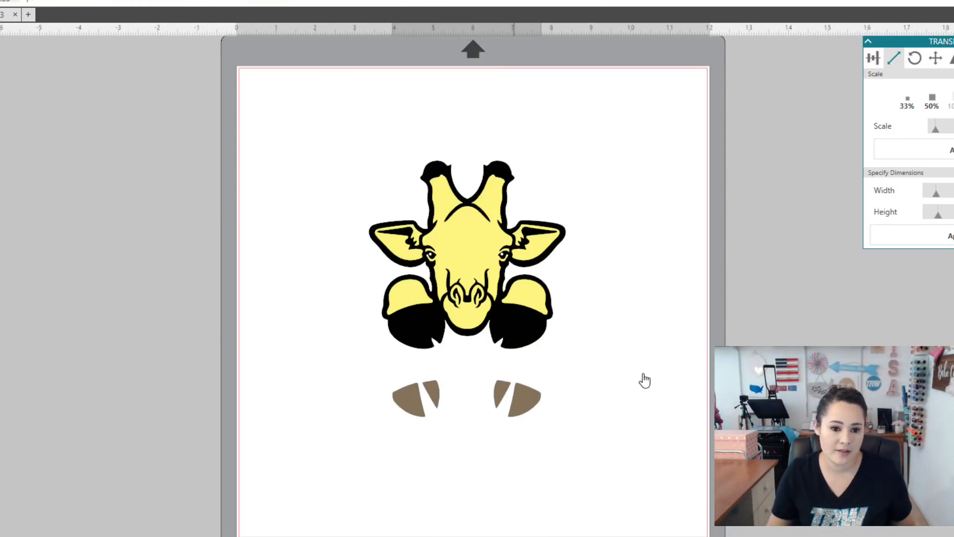
key("ctrl+z")
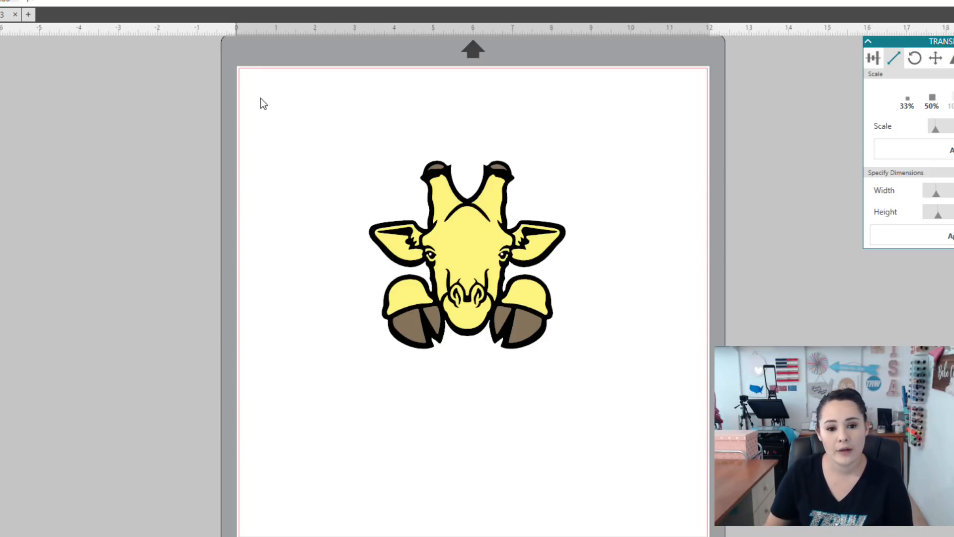
- Select all of the giraffe's layers and make them into one compound path
left_click_drag(260, 98, 645, 428)
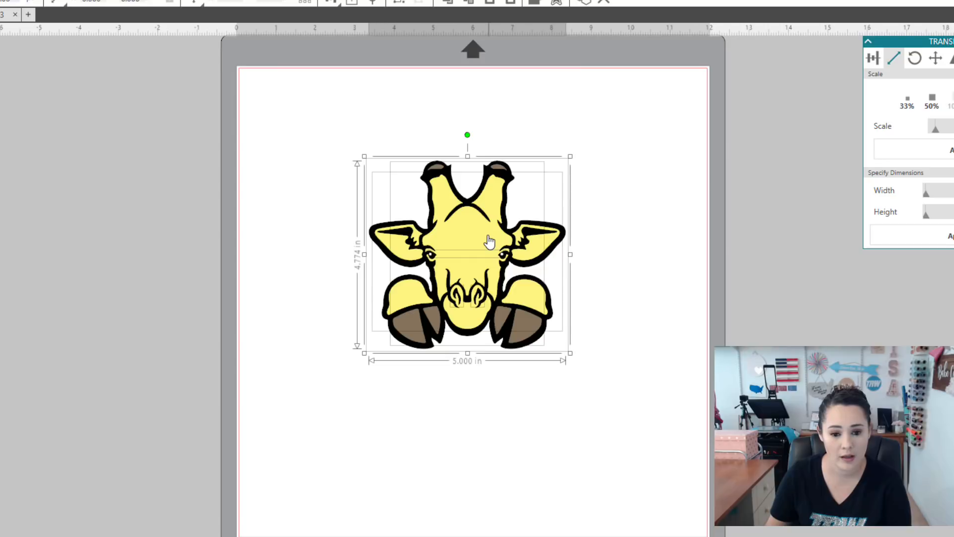
right_click(488, 236)
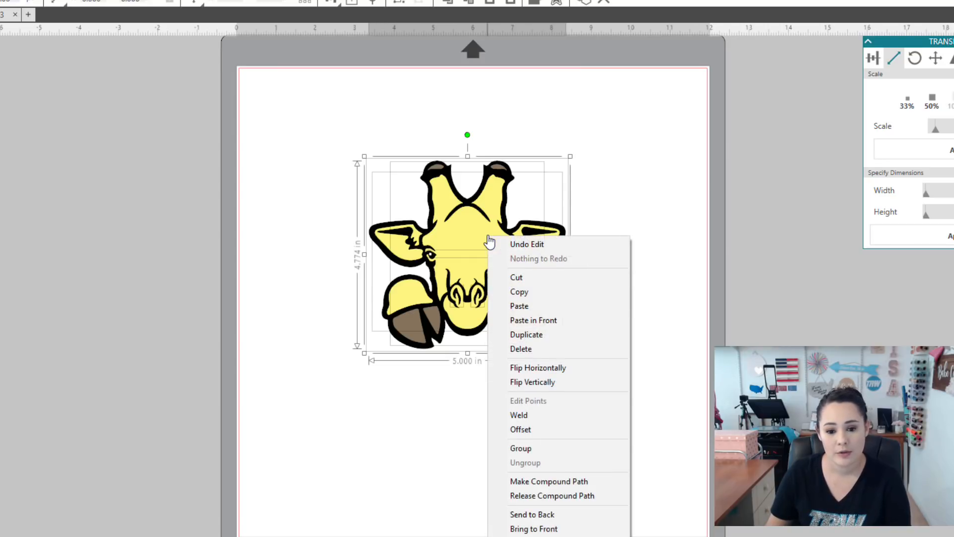
left_click(521, 482)
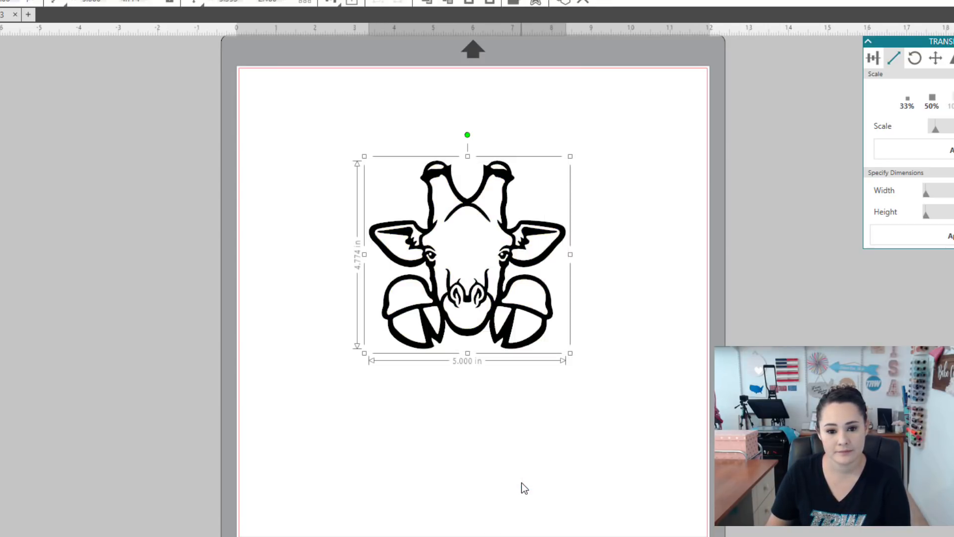